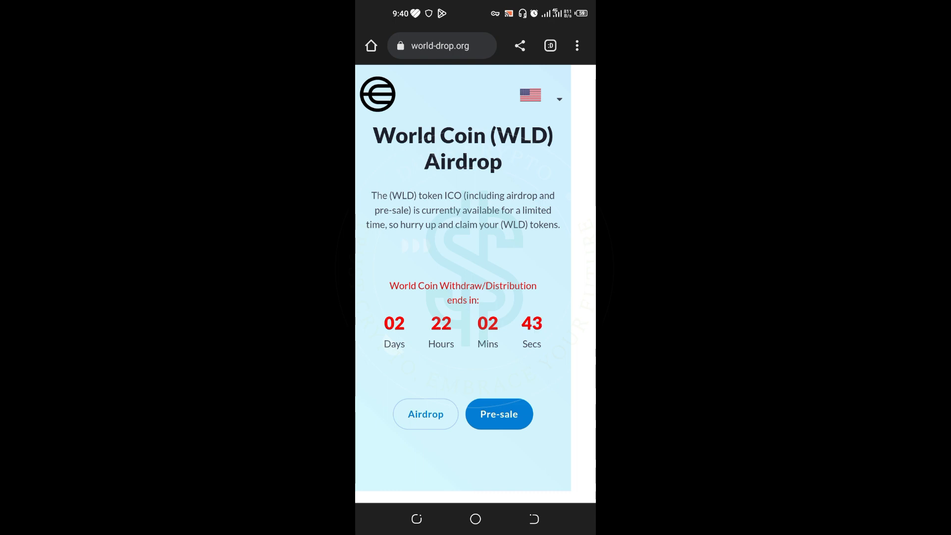
Go to the Airdrop section with the ETH address, WLD balance, rewards and withdraw history
{"action": "left_click", "coordinate": [425, 415]}
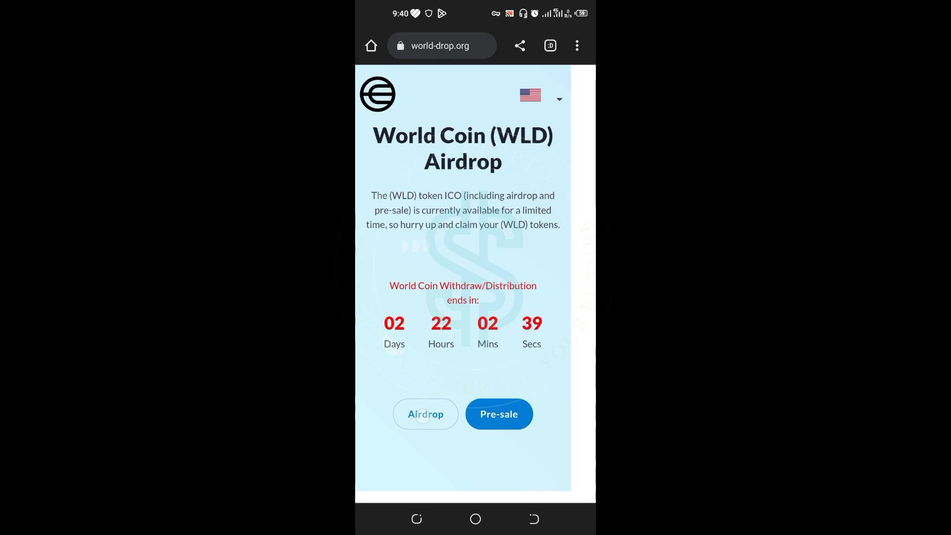
{"action": "scroll", "coordinate": [420, 357], "scroll_direction": "down", "scroll_amount": 2}
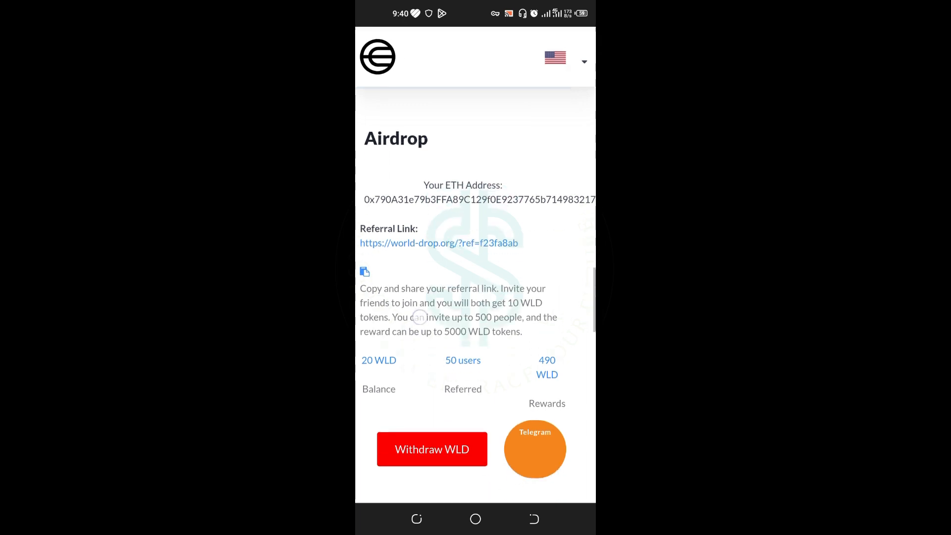
{"action": "scroll", "coordinate": [420, 320], "scroll_direction": "down", "scroll_amount": 2}
{"action": "scroll", "coordinate": [416, 328], "scroll_direction": "down", "scroll_amount": 2}
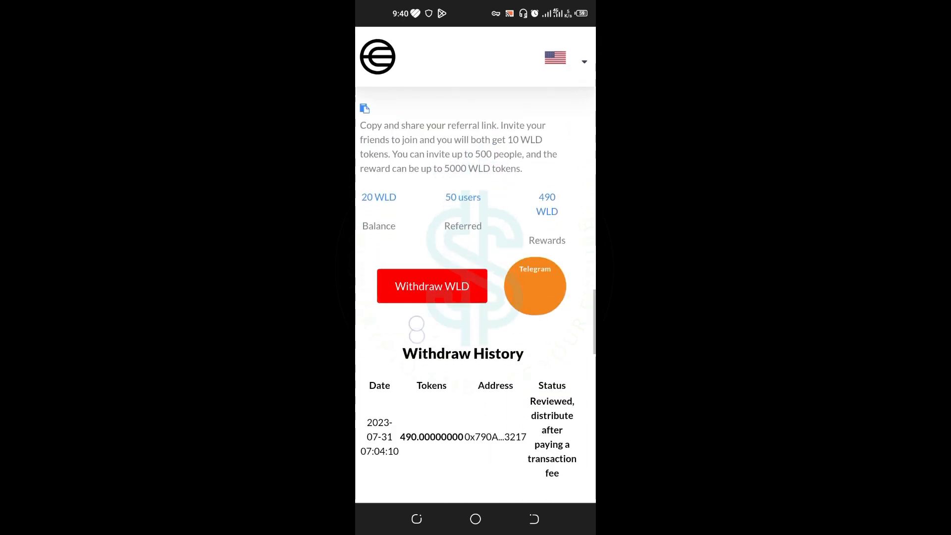
{"action": "scroll", "coordinate": [446, 334], "scroll_direction": "down", "scroll_amount": 1}
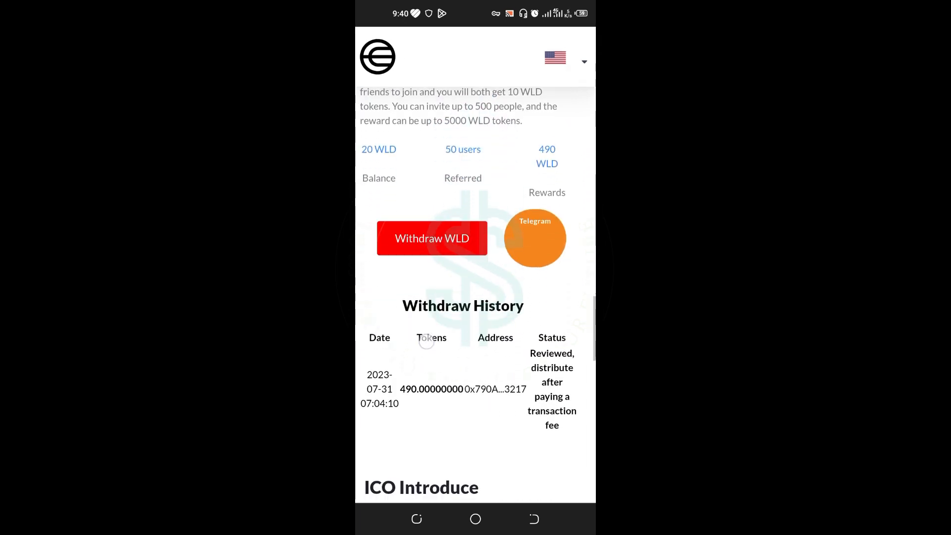
{"action": "scroll", "coordinate": [446, 298], "scroll_direction": "up", "scroll_amount": 3}
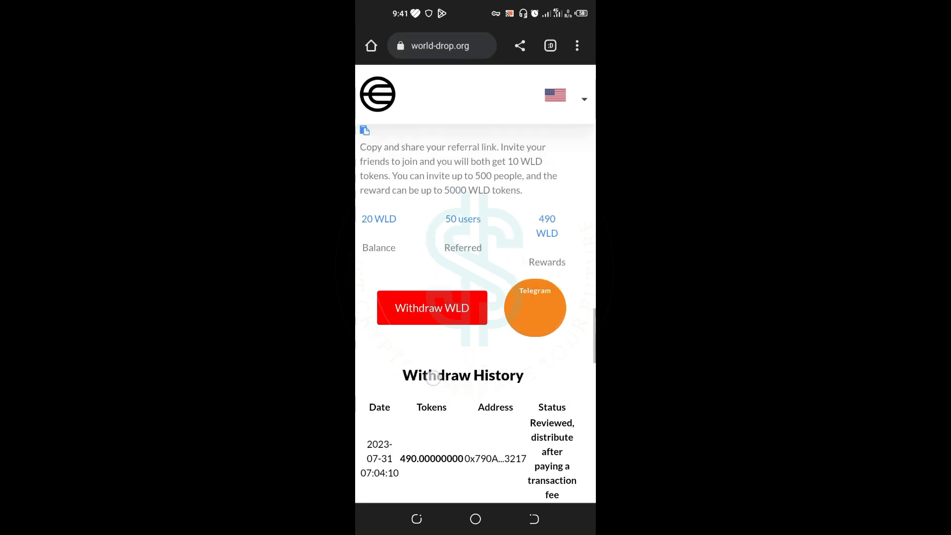
{"action": "scroll", "coordinate": [435, 402], "scroll_direction": "up", "scroll_amount": 1}
{"action": "scroll", "coordinate": [434, 400], "scroll_direction": "up", "scroll_amount": 2}
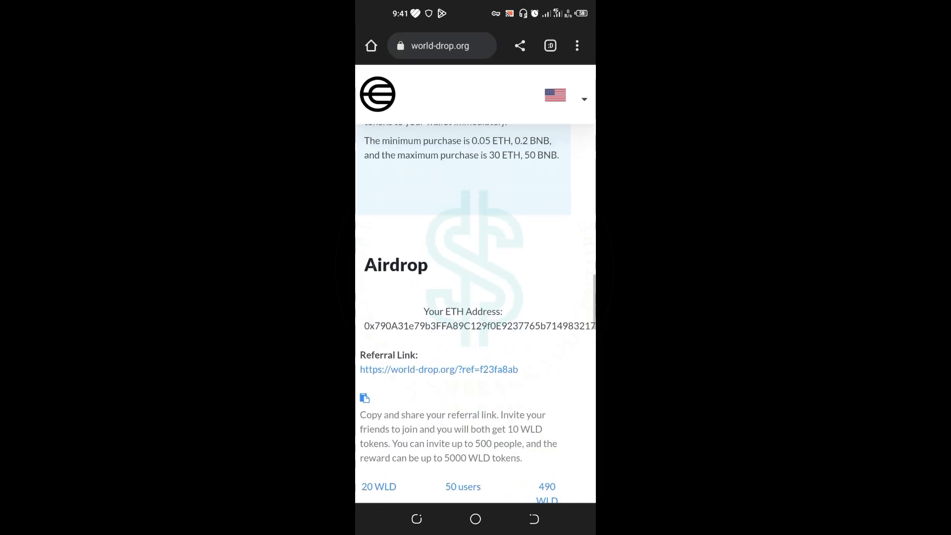
{"action": "scroll", "coordinate": [447, 297], "scroll_direction": "down", "scroll_amount": 3}
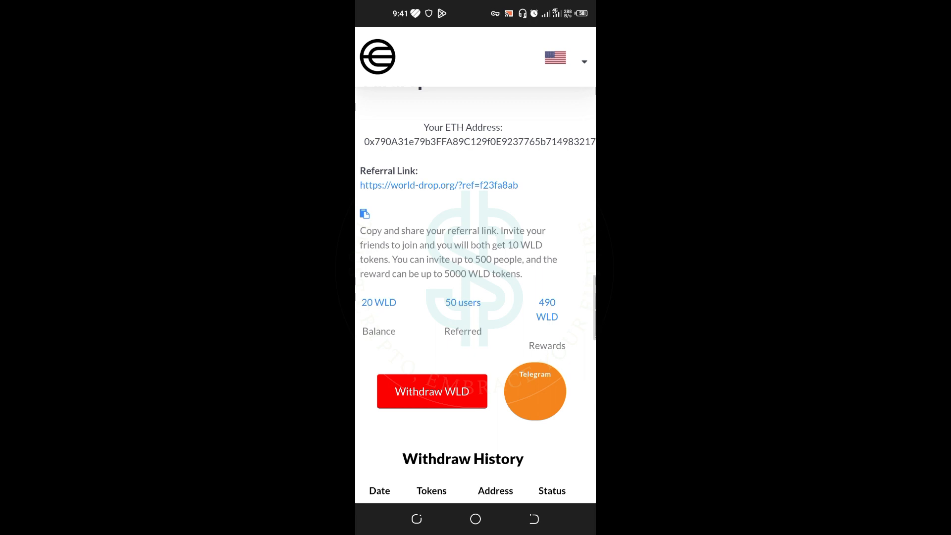
{"action": "scroll", "coordinate": [475, 297], "scroll_direction": "down", "scroll_amount": 2}
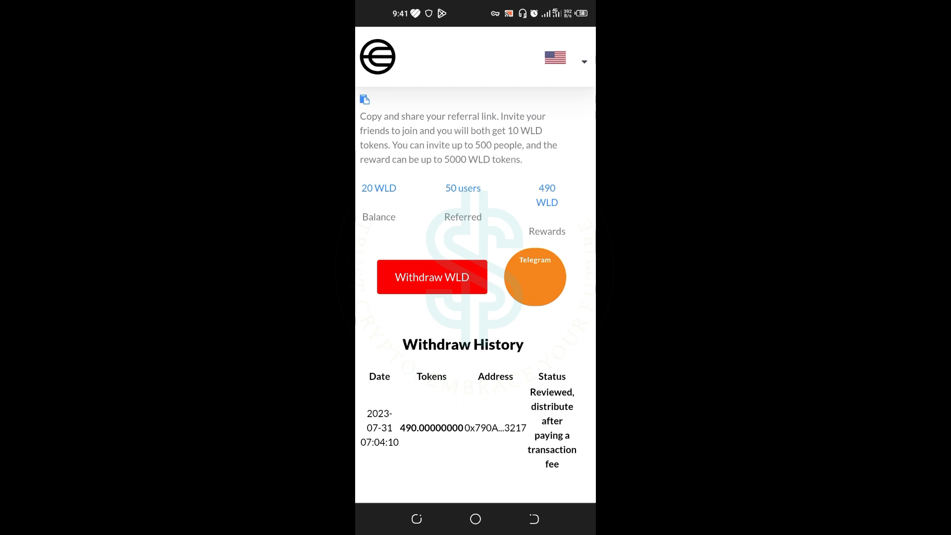
Request a WLD withdrawal, revealing the 0.1 BNB transaction-fee demand
{"action": "left_click", "coordinate": [432, 277]}
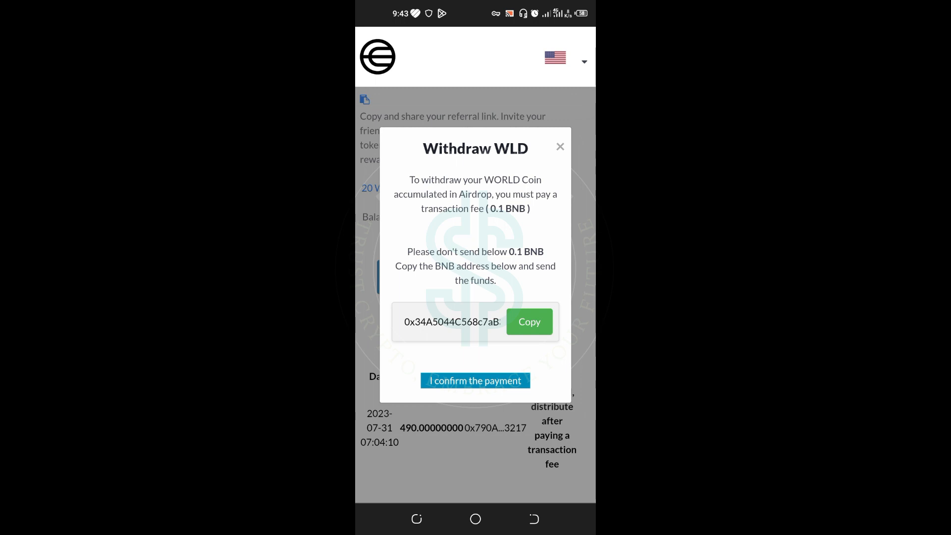
{"action": "scroll", "coordinate": [476, 298], "scroll_direction": "up", "scroll_amount": 2}
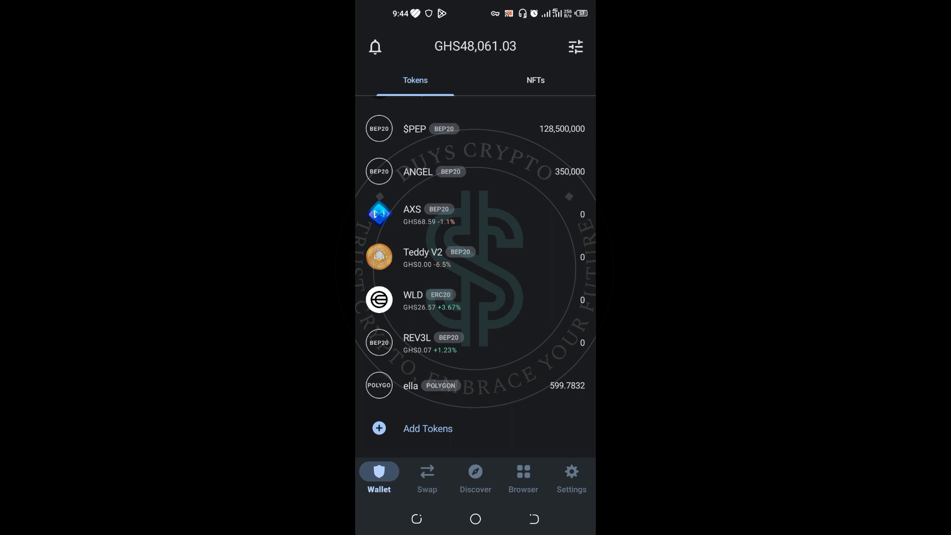
View the WLD token's details and its market info with the worldcoin.org website link
{"action": "left_click", "coordinate": [451, 301]}
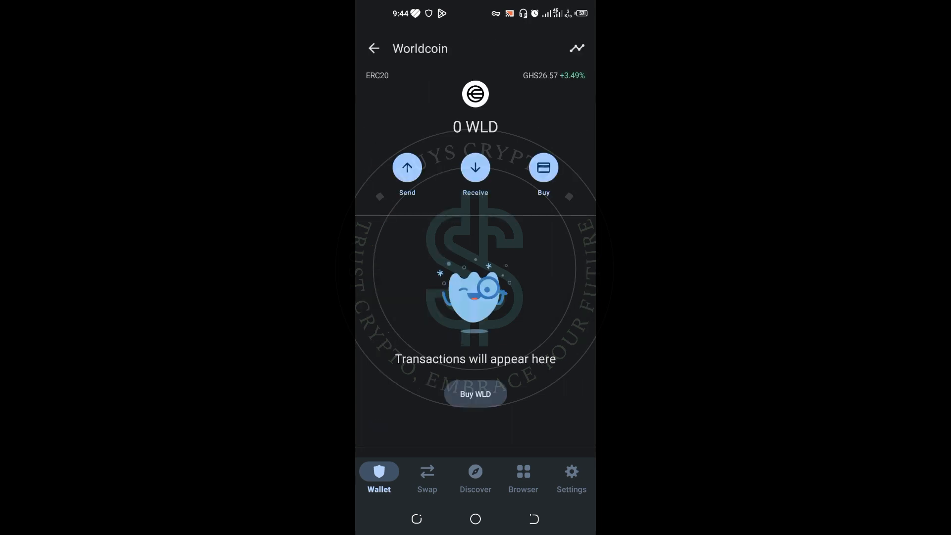
{"action": "left_click", "coordinate": [577, 49]}
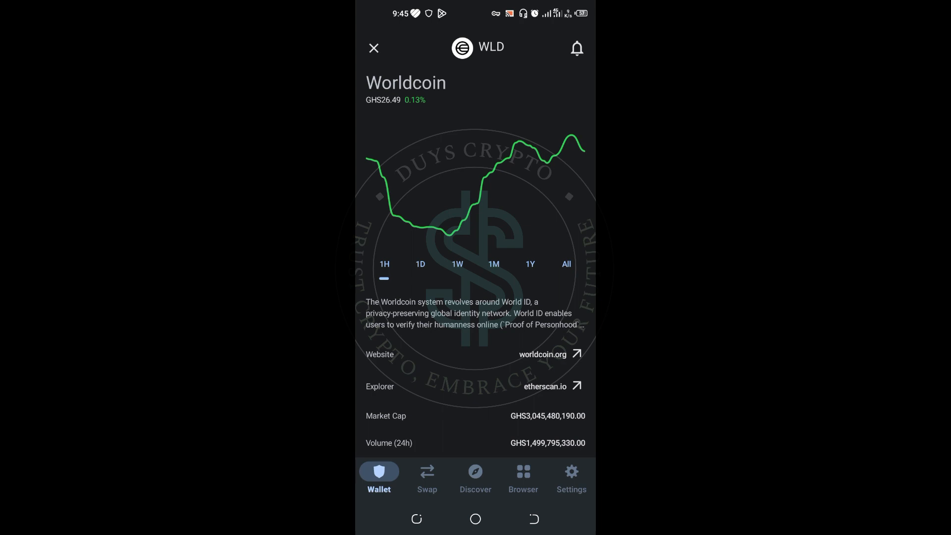
Visit the official worldcoin.org site, then close it to return to world-drop.org
{"action": "left_click", "coordinate": [539, 359]}
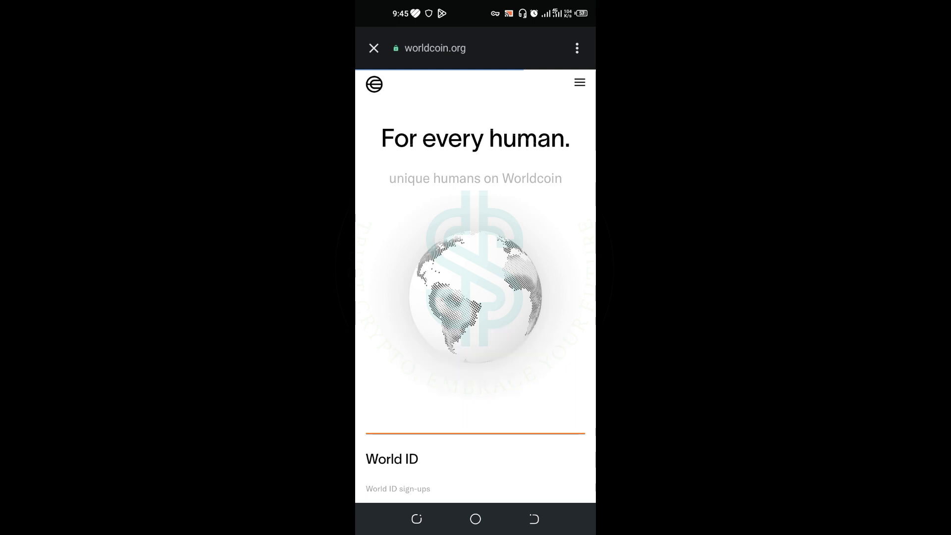
{"action": "scroll", "coordinate": [475, 298], "scroll_direction": "down", "scroll_amount": 3}
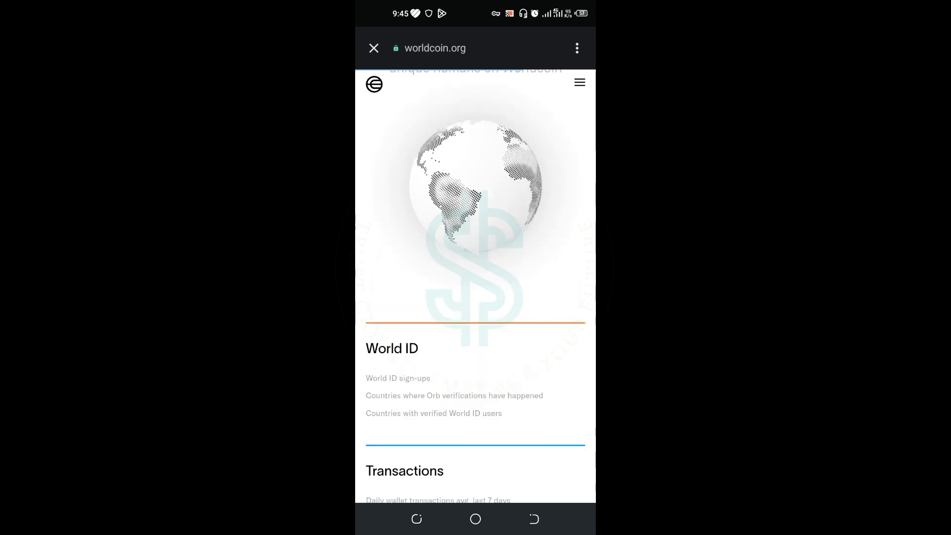
{"action": "scroll", "coordinate": [476, 297], "scroll_direction": "down", "scroll_amount": 5}
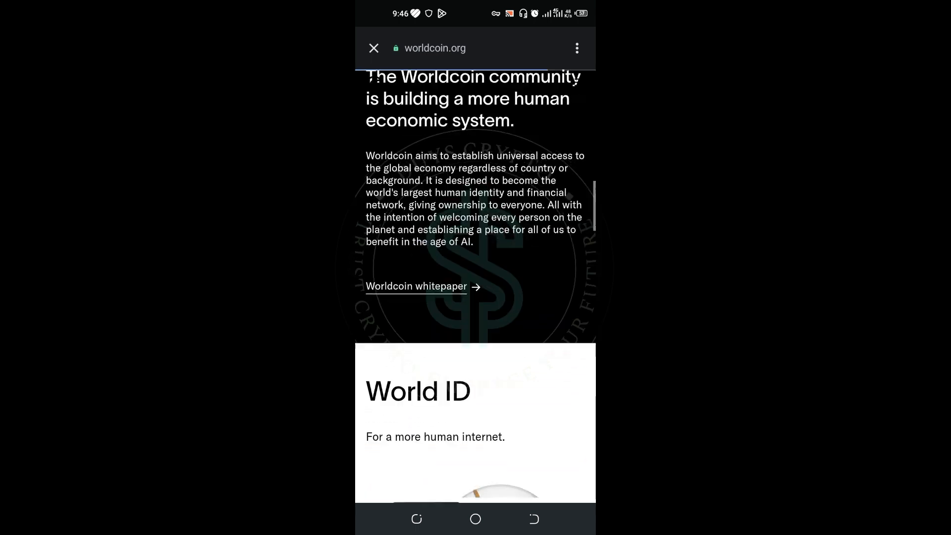
{"action": "scroll", "coordinate": [475, 297], "scroll_direction": "up", "scroll_amount": 5}
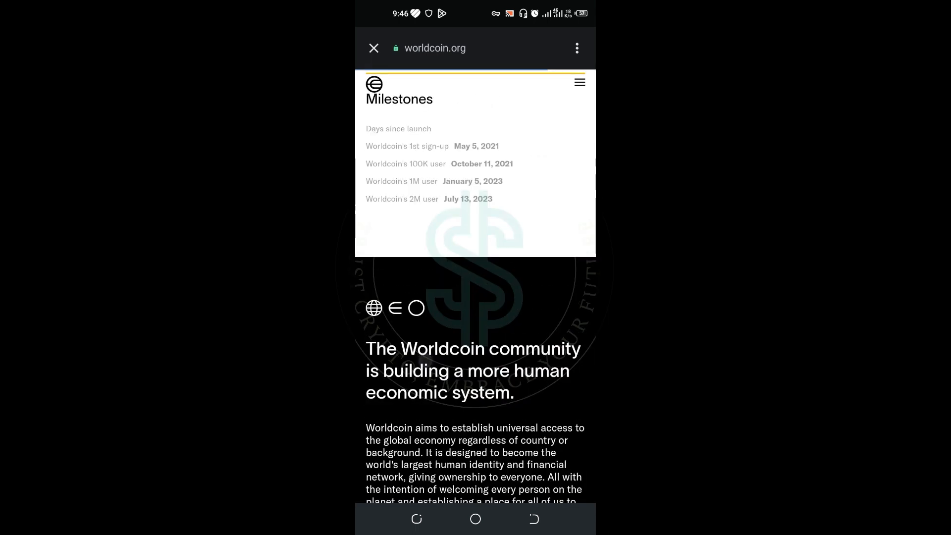
{"action": "scroll", "coordinate": [476, 297], "scroll_direction": "up", "scroll_amount": 8}
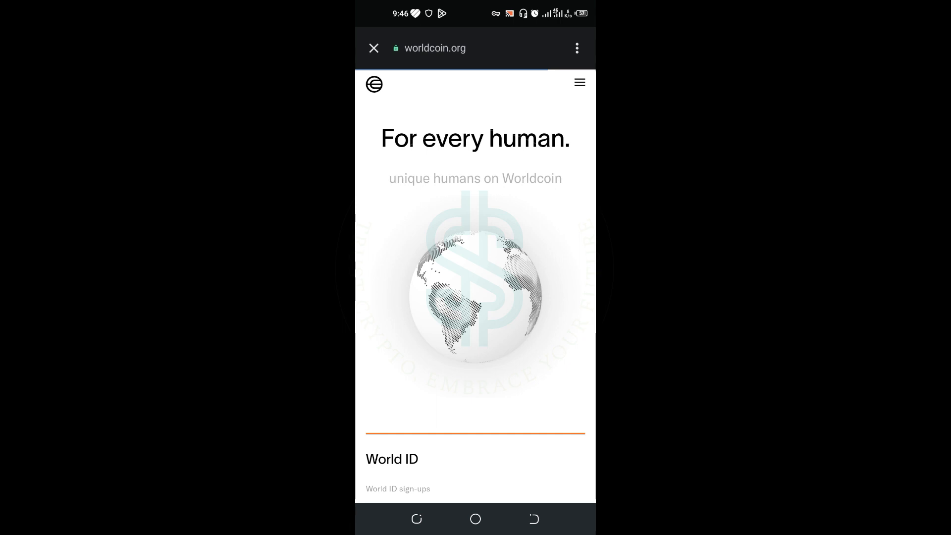
{"action": "scroll", "coordinate": [476, 297], "scroll_direction": "down", "scroll_amount": 3}
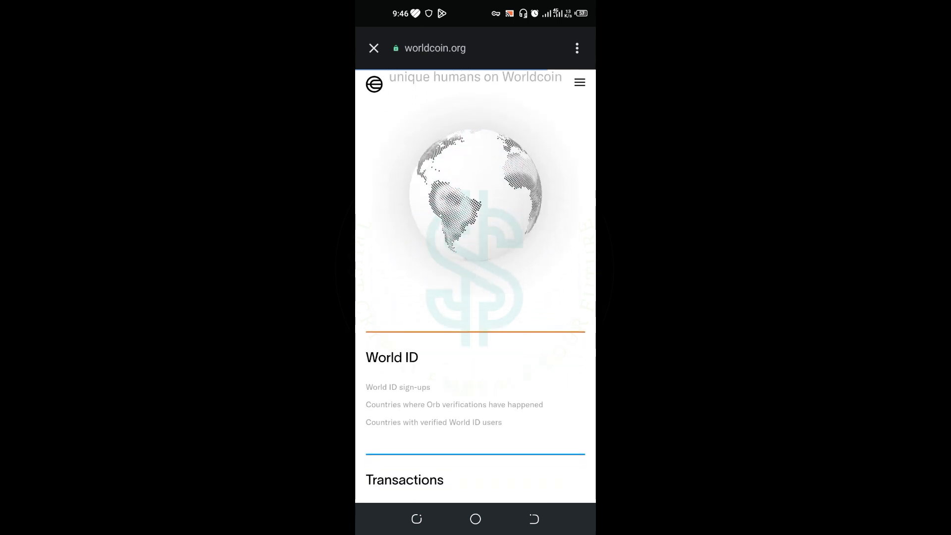
{"action": "scroll", "coordinate": [476, 298], "scroll_direction": "down", "scroll_amount": 3}
{"action": "scroll", "coordinate": [476, 297], "scroll_direction": "down", "scroll_amount": 3}
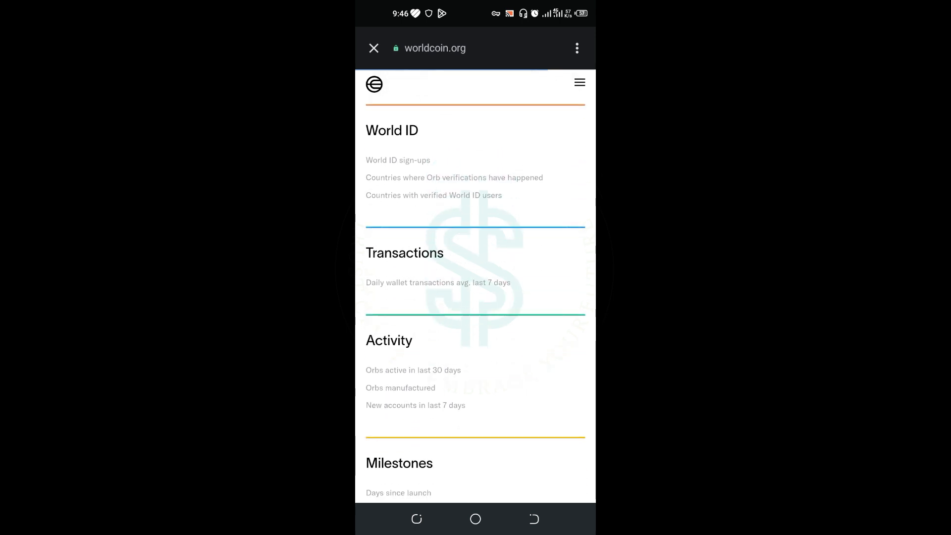
{"action": "scroll", "coordinate": [475, 298], "scroll_direction": "down", "scroll_amount": 3}
{"action": "scroll", "coordinate": [476, 297], "scroll_direction": "down", "scroll_amount": 3}
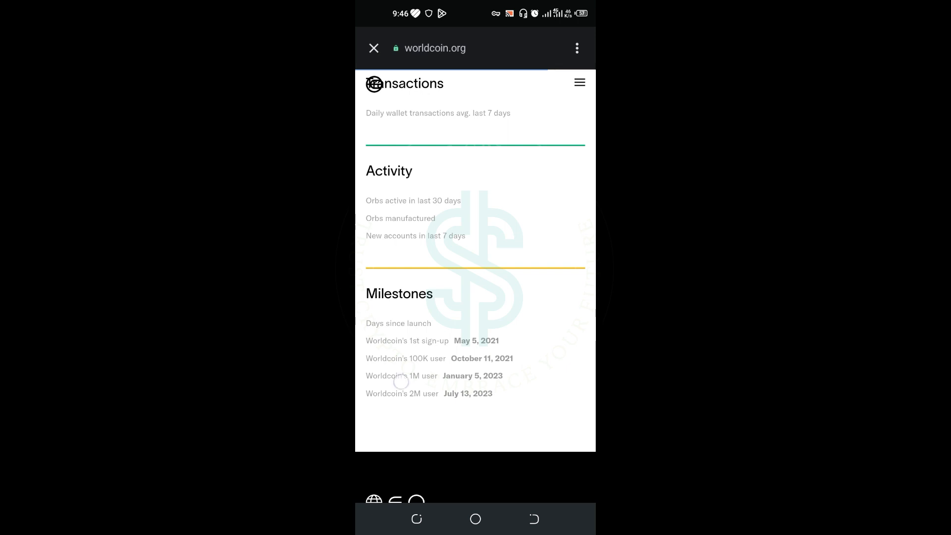
{"action": "scroll", "coordinate": [476, 298], "scroll_direction": "down", "scroll_amount": 3}
{"action": "scroll", "coordinate": [475, 297], "scroll_direction": "down", "scroll_amount": 3}
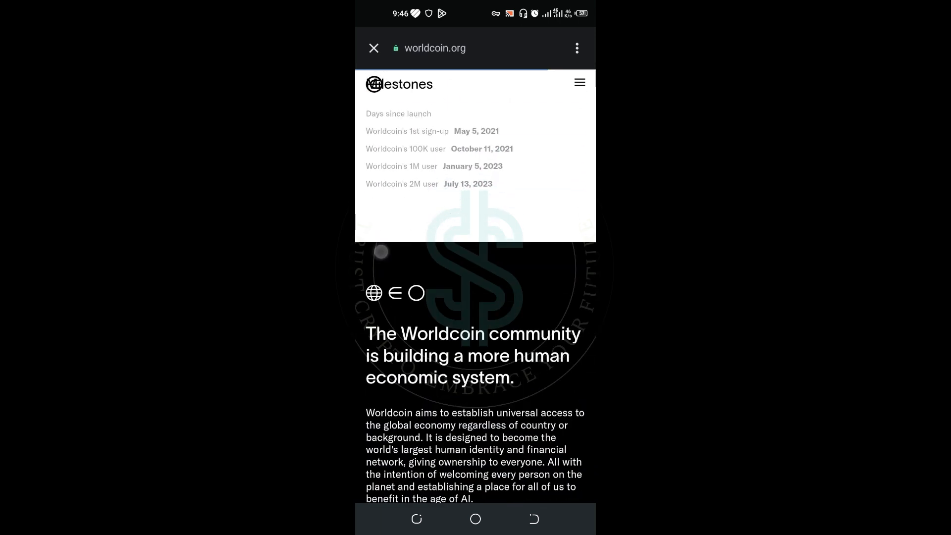
{"action": "scroll", "coordinate": [476, 297], "scroll_direction": "down", "scroll_amount": 3}
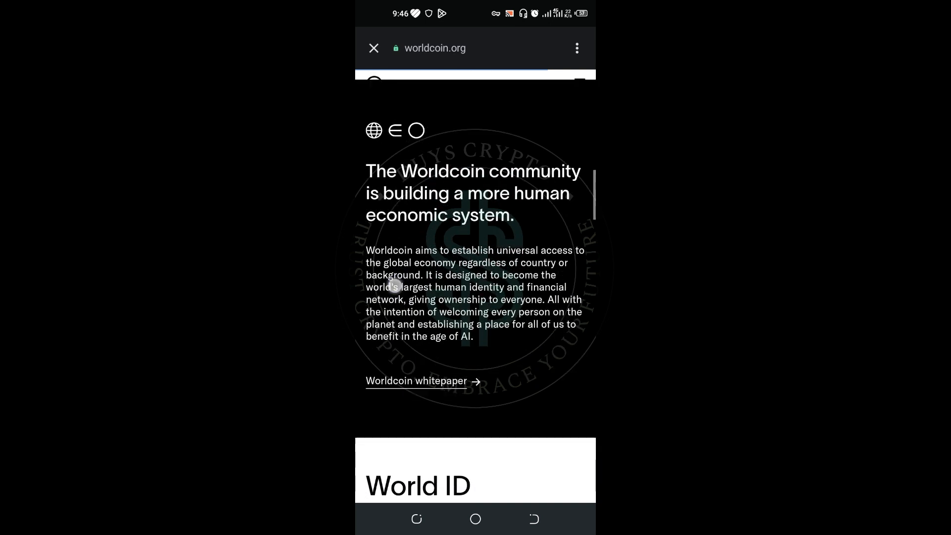
{"action": "scroll", "coordinate": [476, 297], "scroll_direction": "down", "scroll_amount": 3}
{"action": "scroll", "coordinate": [476, 297], "scroll_direction": "down", "scroll_amount": 2}
{"action": "left_click", "coordinate": [374, 47]}
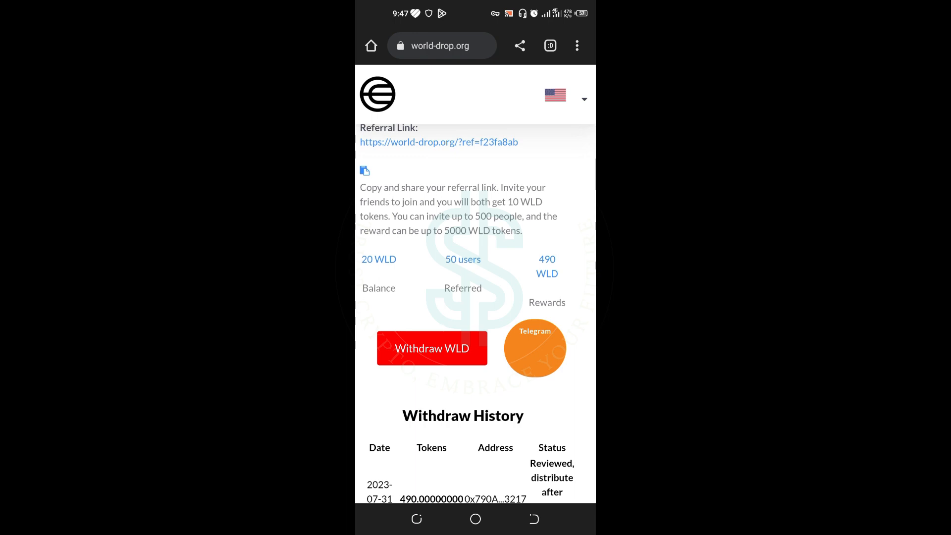
Reopen the Withdraw WLD dialog demanding a 0.1 BNB fee to the listed address
{"action": "left_click", "coordinate": [434, 349]}
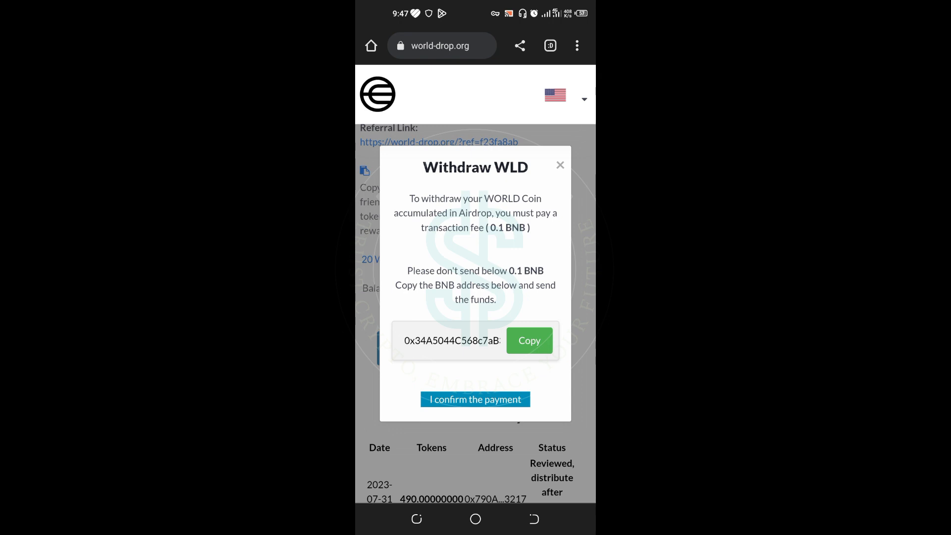